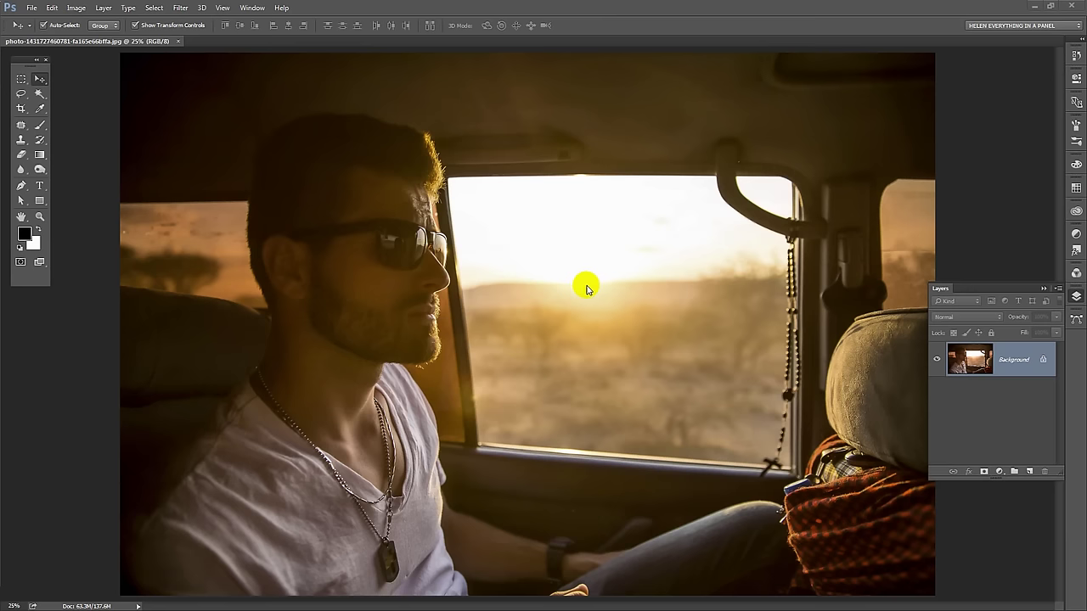
- Launch the Lens Flare filter from Filter > Render and drag its dialog off the subject
click(176, 7)
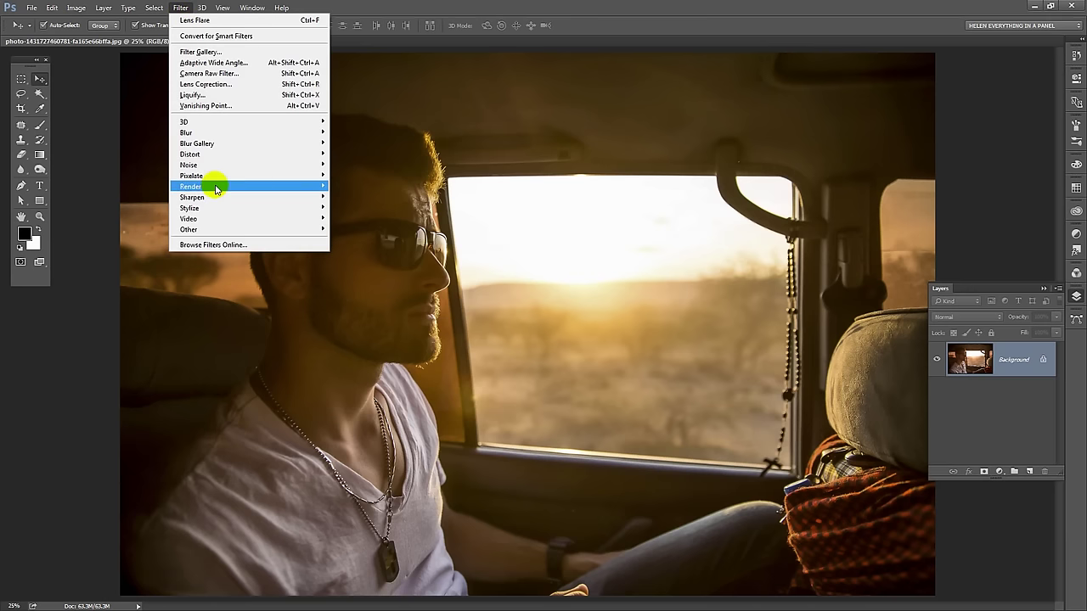
mouse_move(215, 188)
click(128, 256)
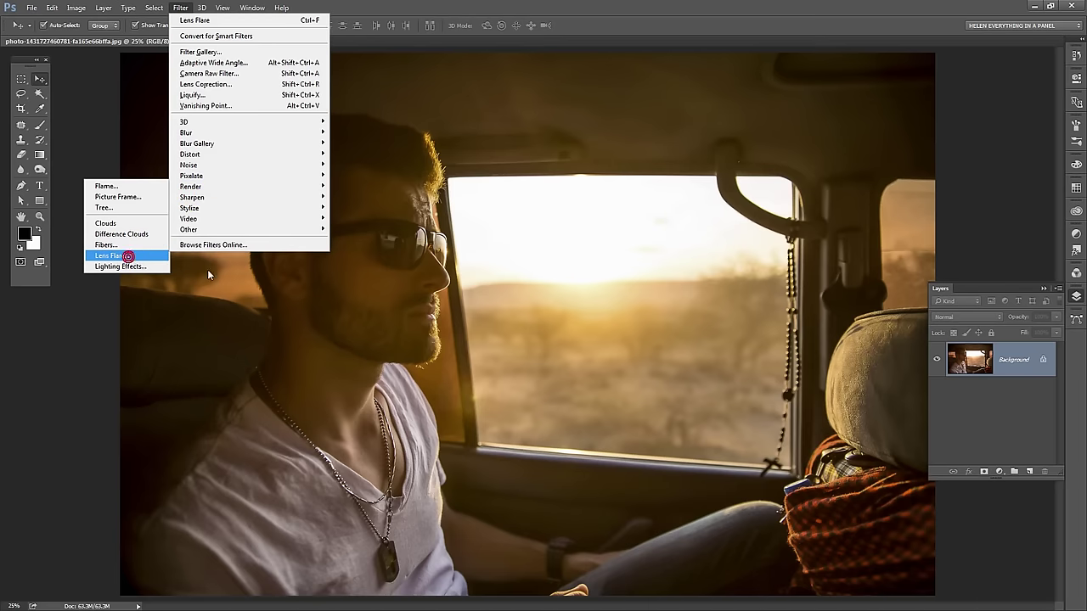
drag(509, 181, 695, 239)
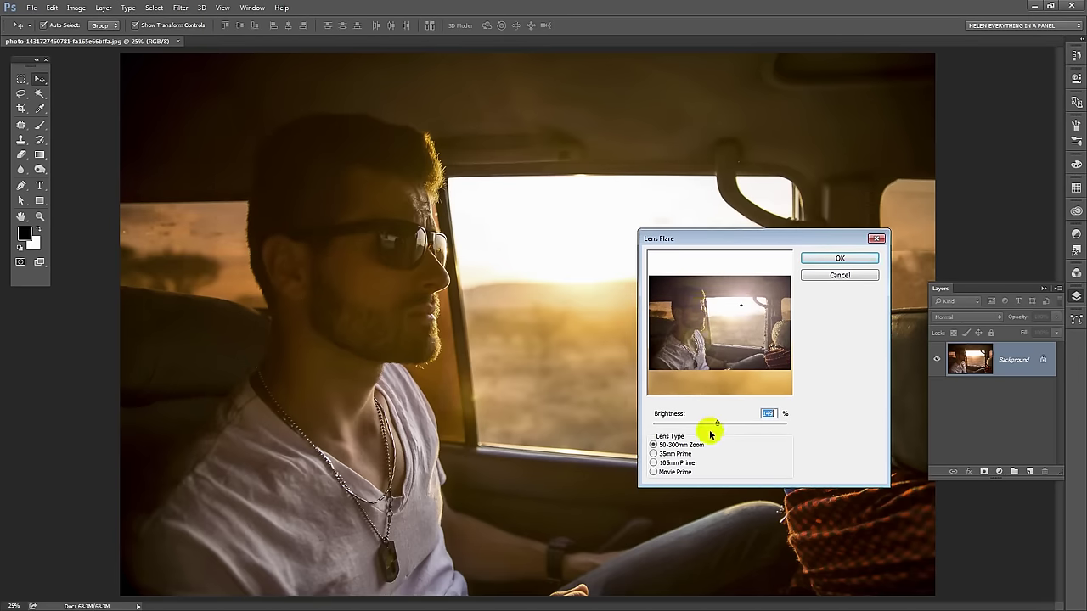
- Apply a 50-300mm Zoom flare at 117% brightness, centred in the bright window
click(653, 455)
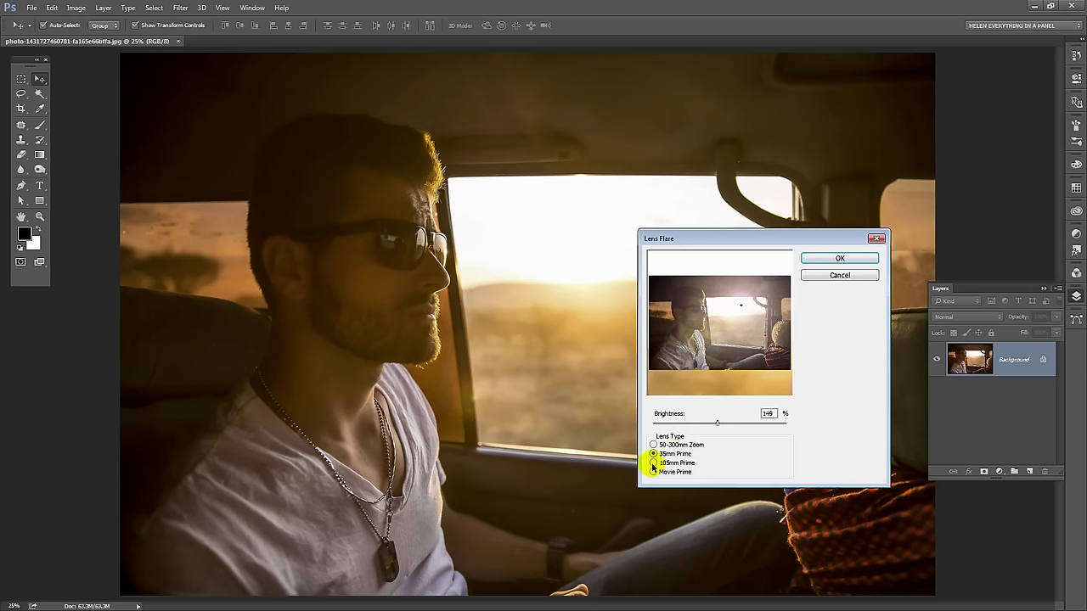
click(653, 463)
click(653, 472)
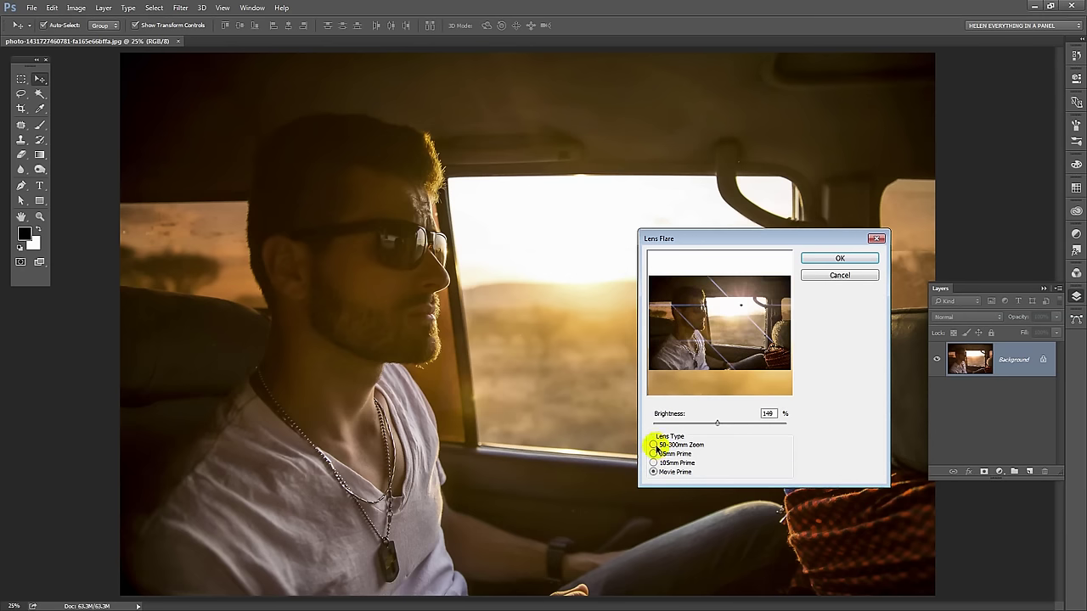
click(652, 445)
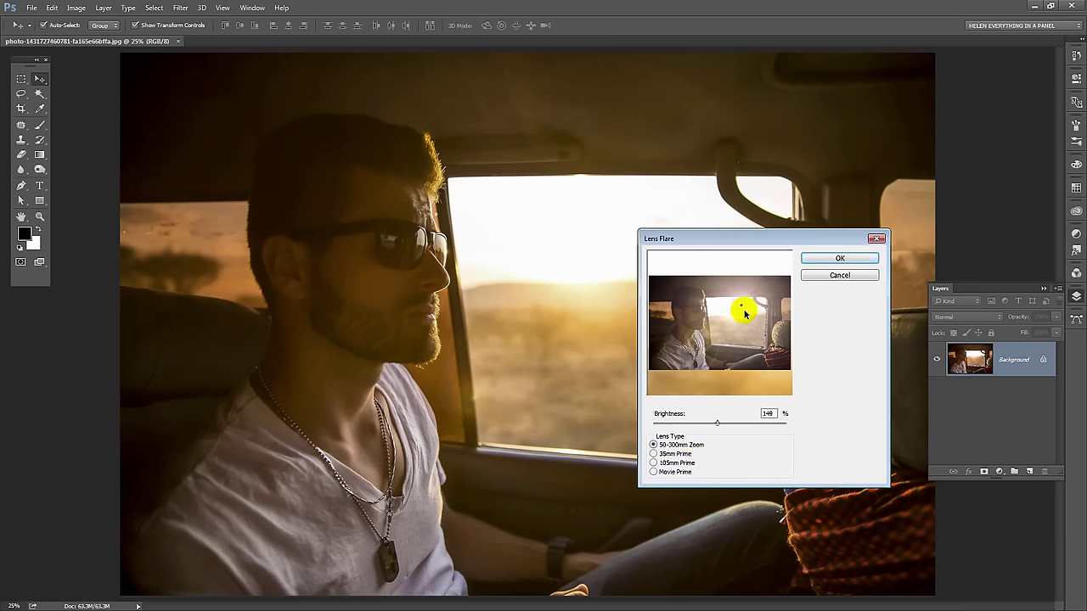
drag(741, 310, 564, 289)
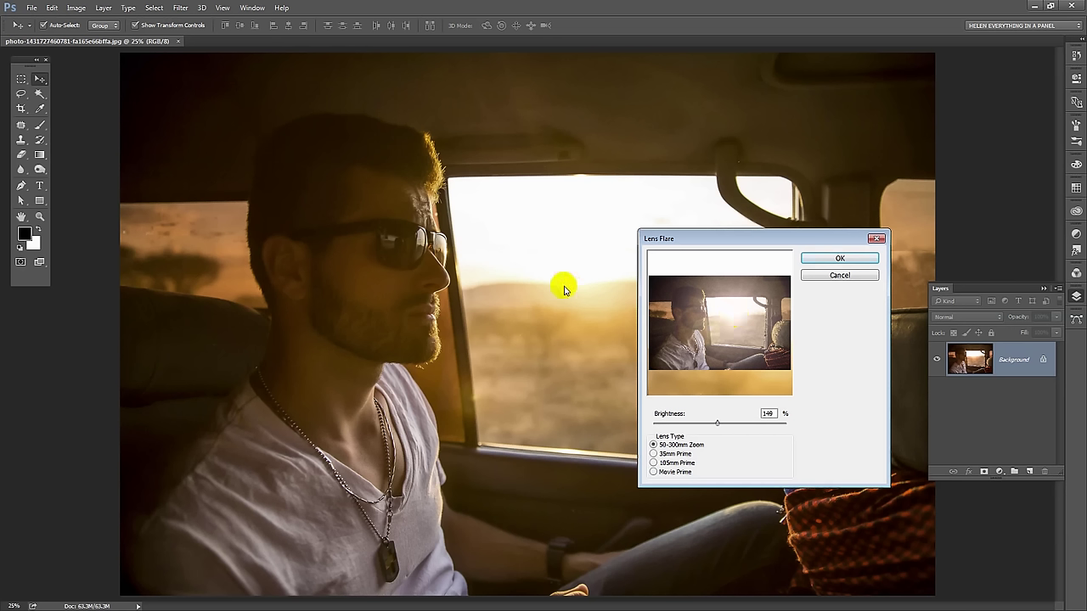
click(729, 315)
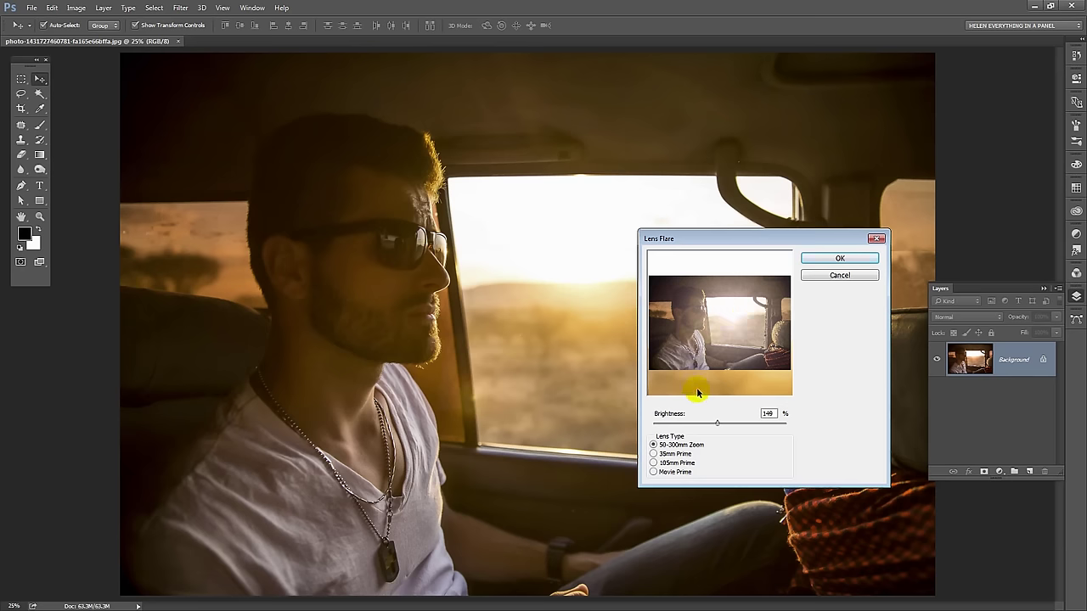
mouse_move(718, 424)
mouse_down()
mouse_move(680, 423)
mouse_move(702, 422)
mouse_up()
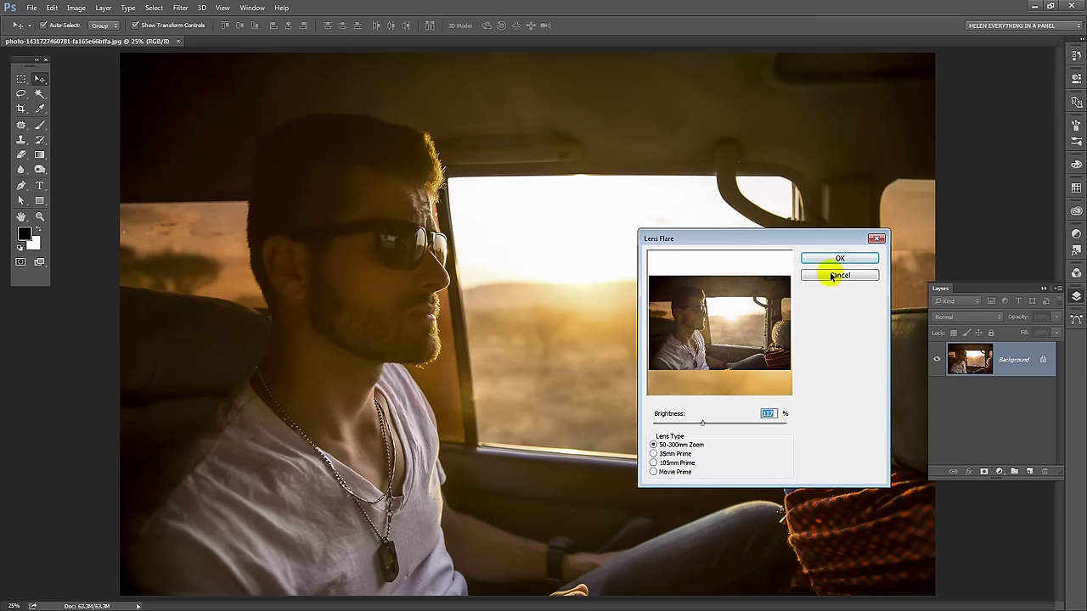
click(832, 256)
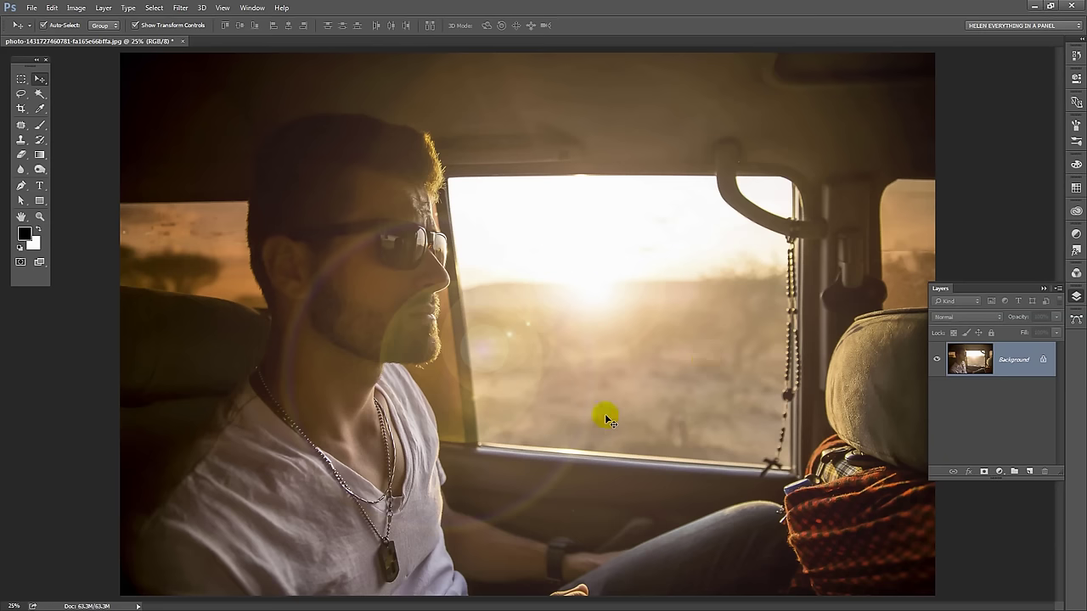
- Undo the Lens Flare from the Edit menu
click(52, 9)
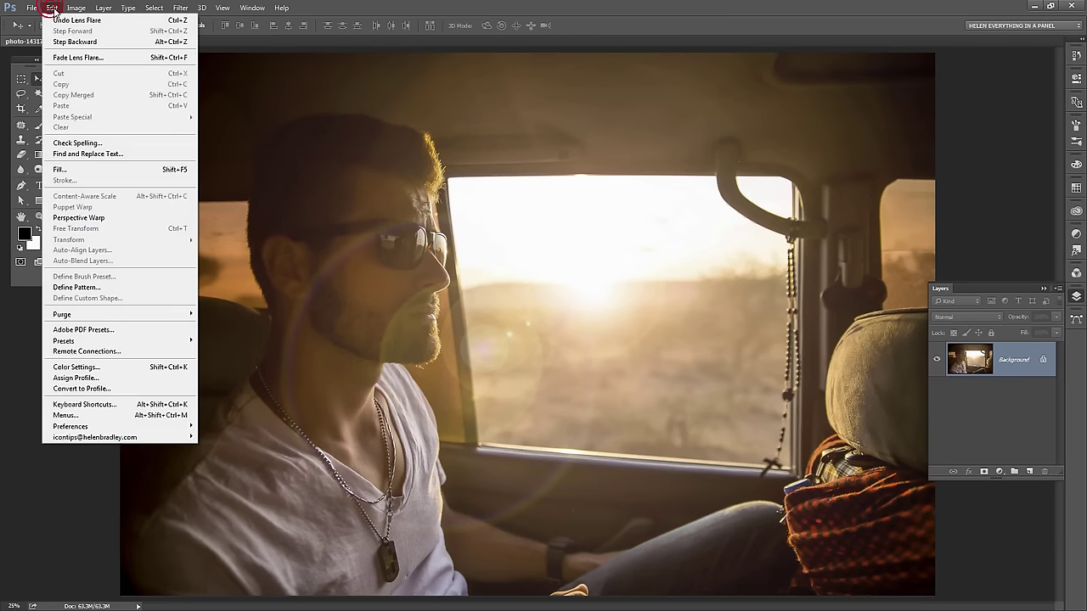
click(59, 18)
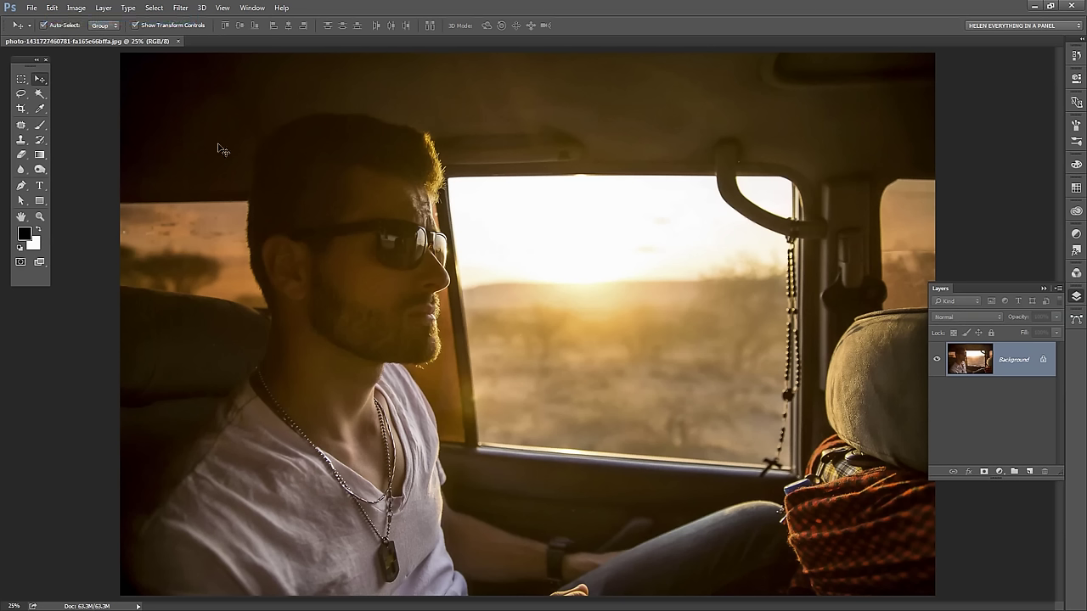
- Create Layer 1 above the Background and fill it with black
click(1030, 472)
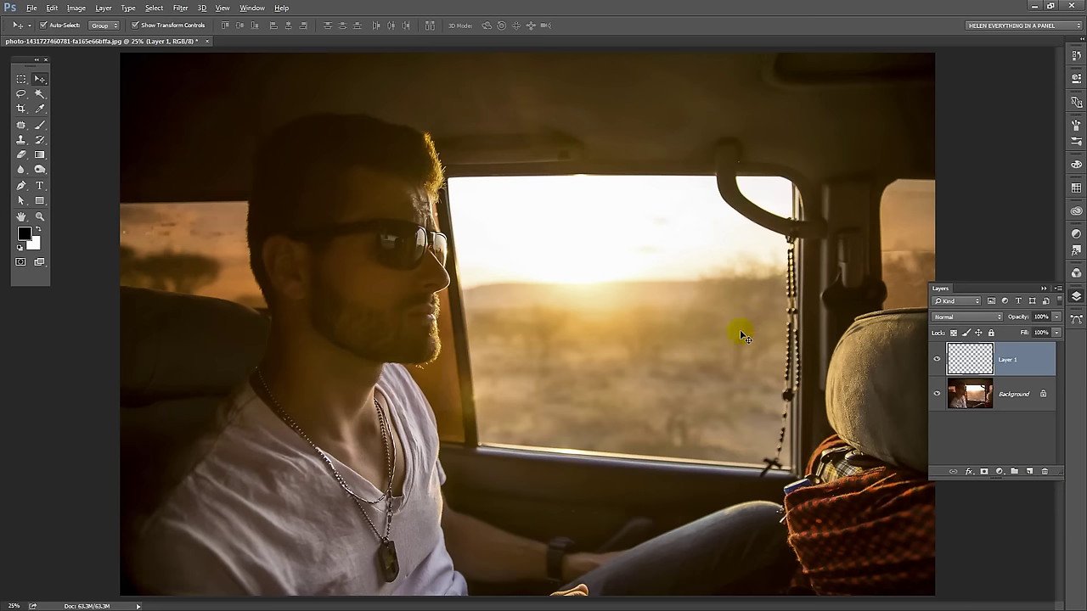
key(alt+BackSpace)
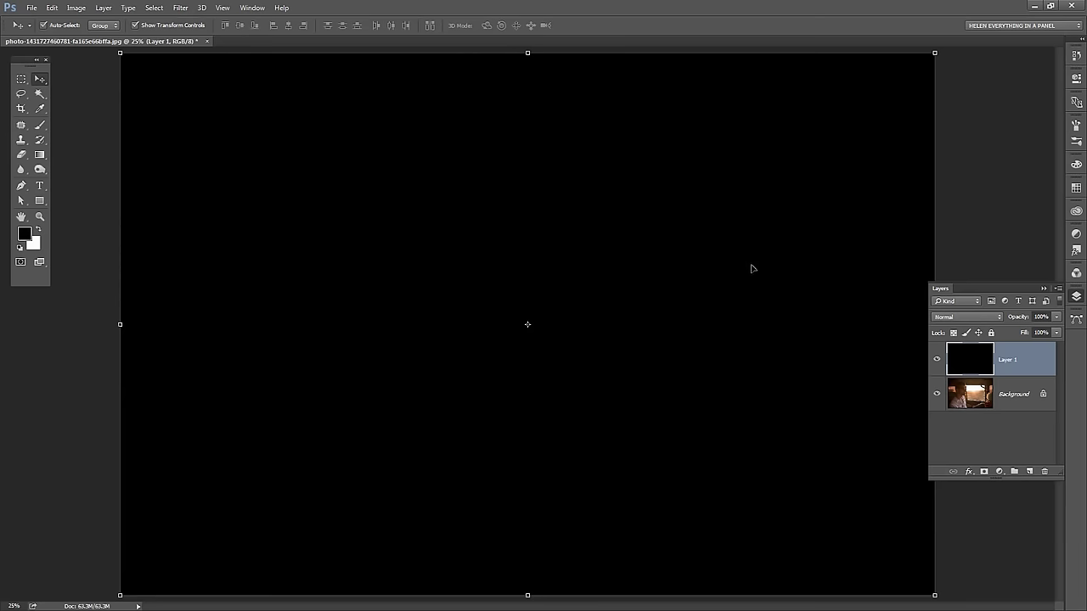
click(180, 9)
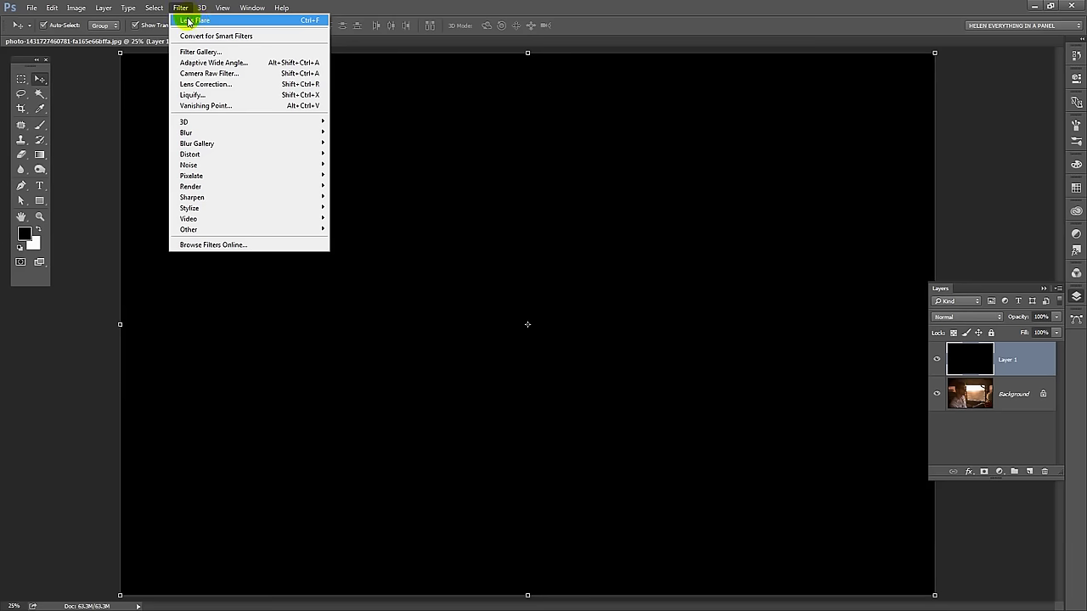
mouse_move(223, 191)
- Render the lens flare on the black Layer 1 and blend it with Screen
click(207, 22)
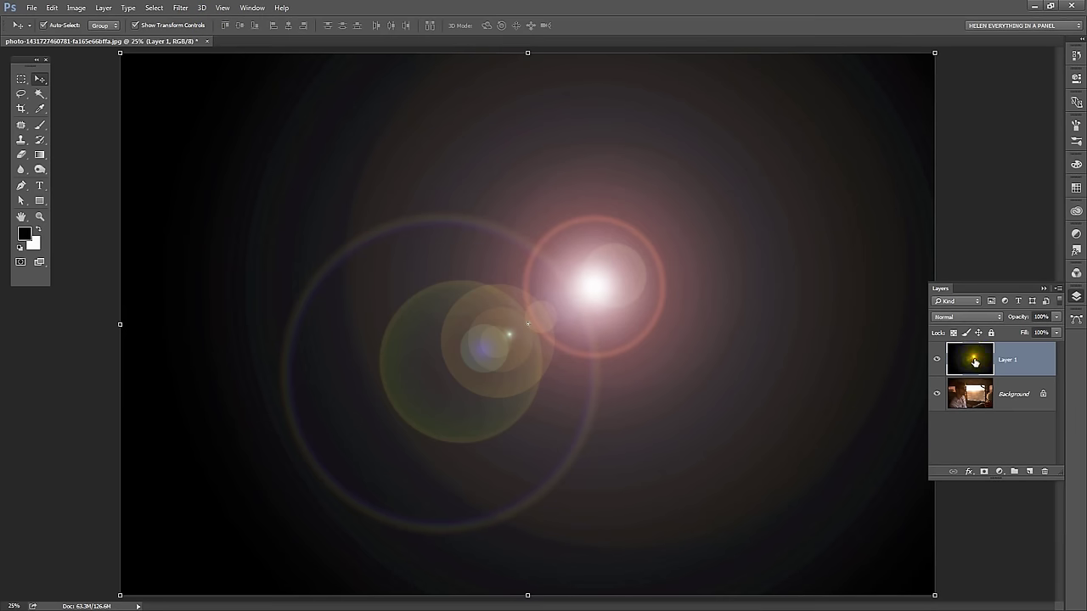
click(976, 320)
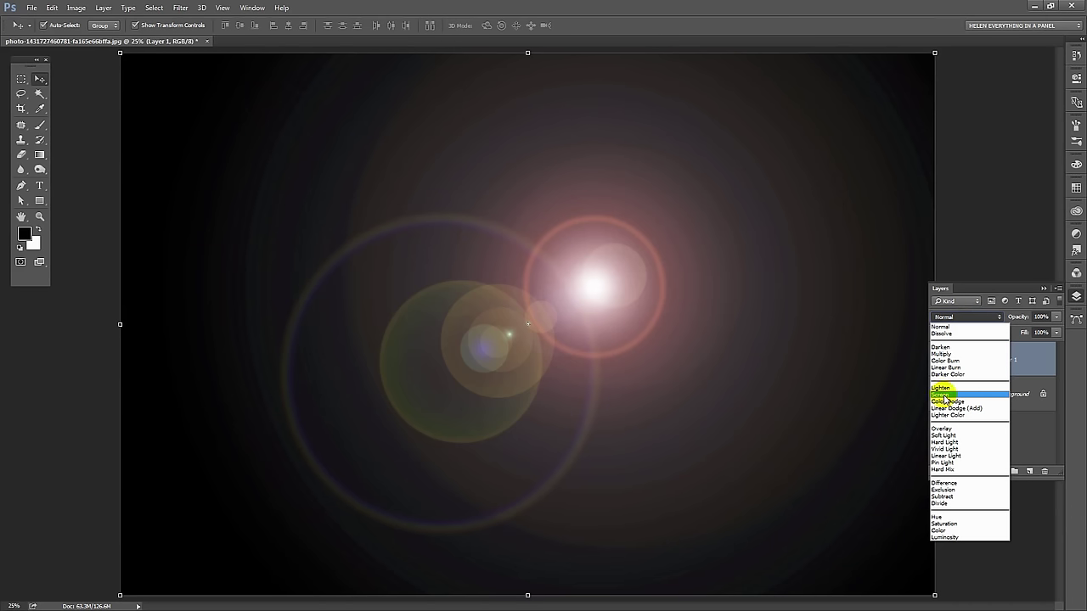
click(945, 396)
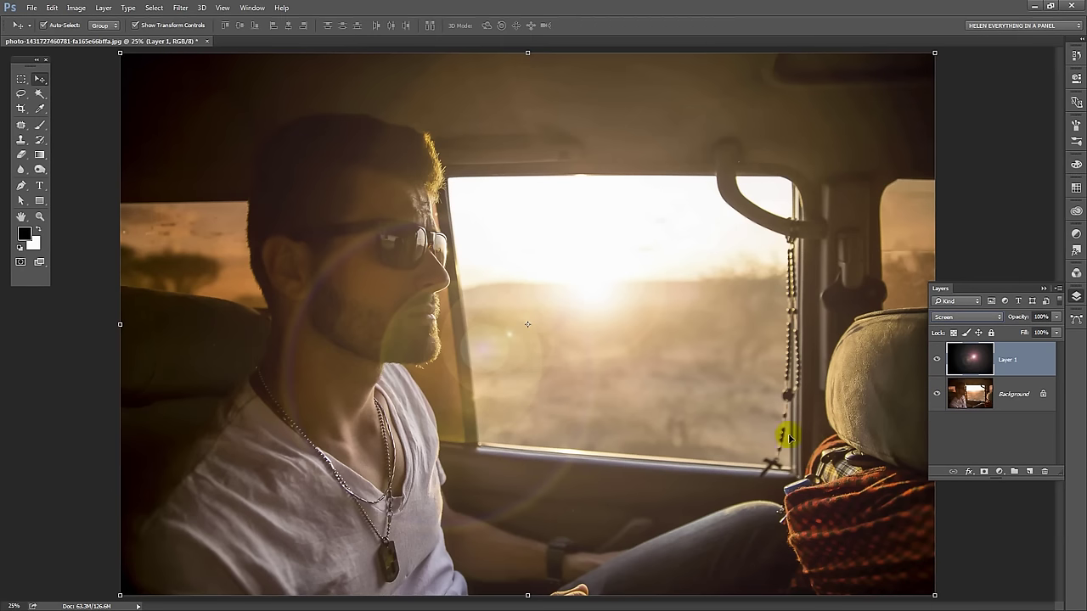
click(21, 79)
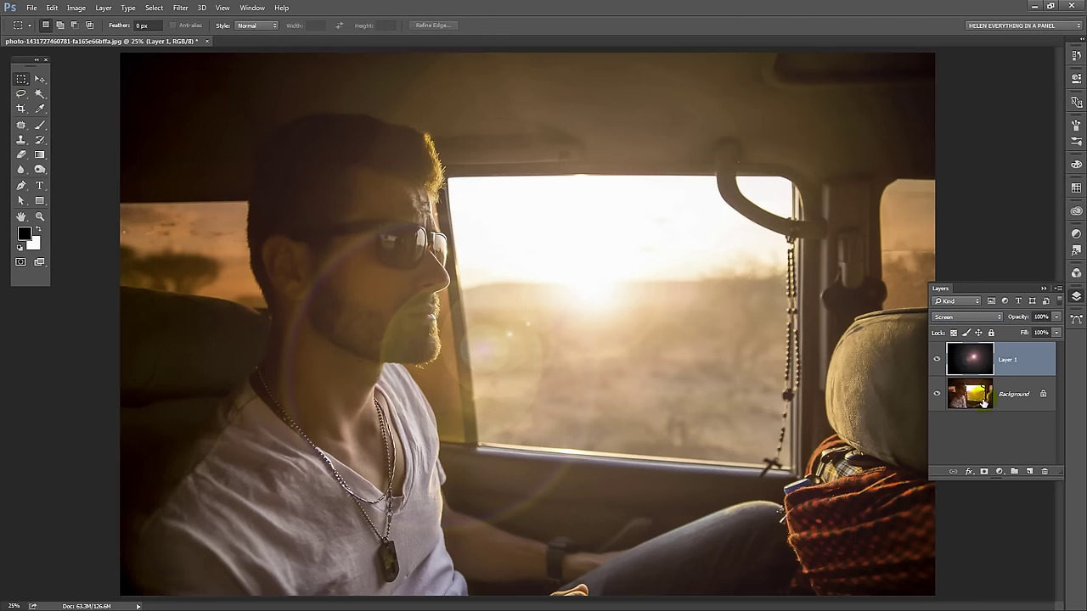
- Change Layer 1's blend mode from Screen to Color Burn
click(964, 317)
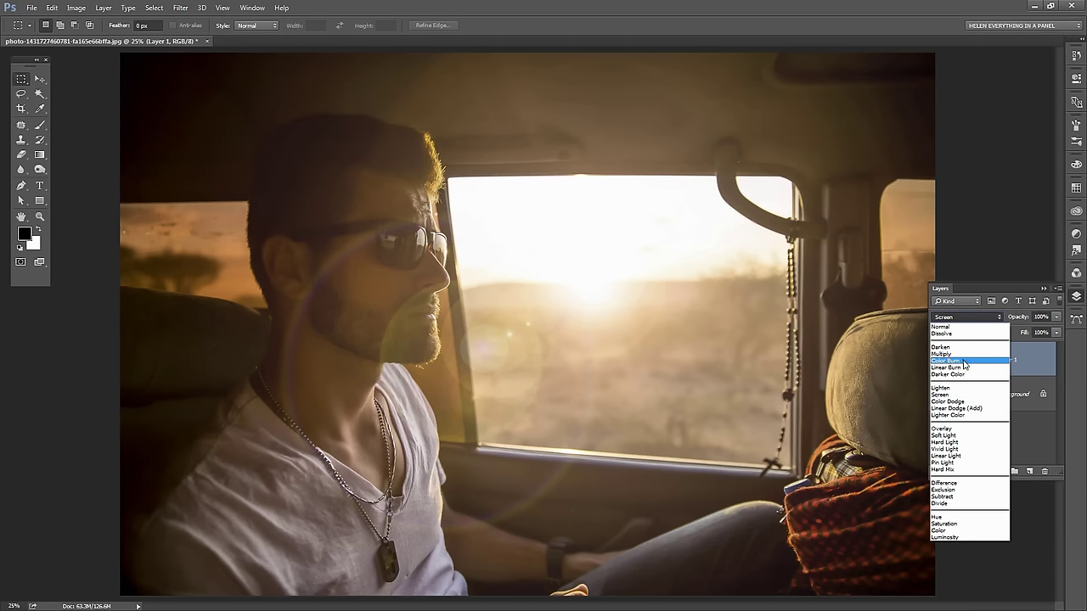
click(964, 363)
click(591, 275)
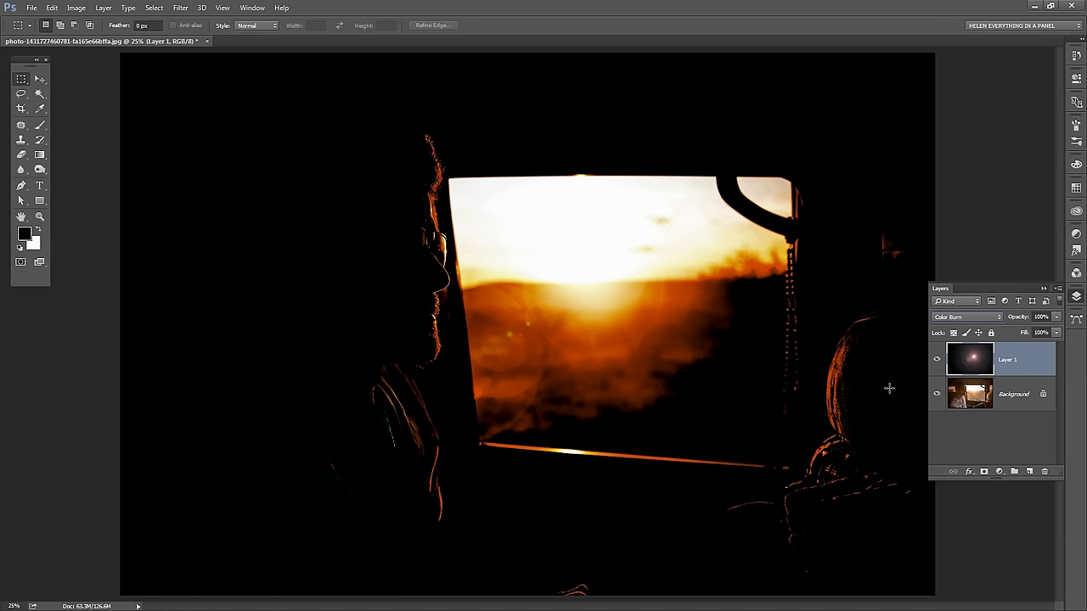
- Lower the flare layer's opacity to 63%
click(1019, 317)
drag(1020, 317, 1002, 321)
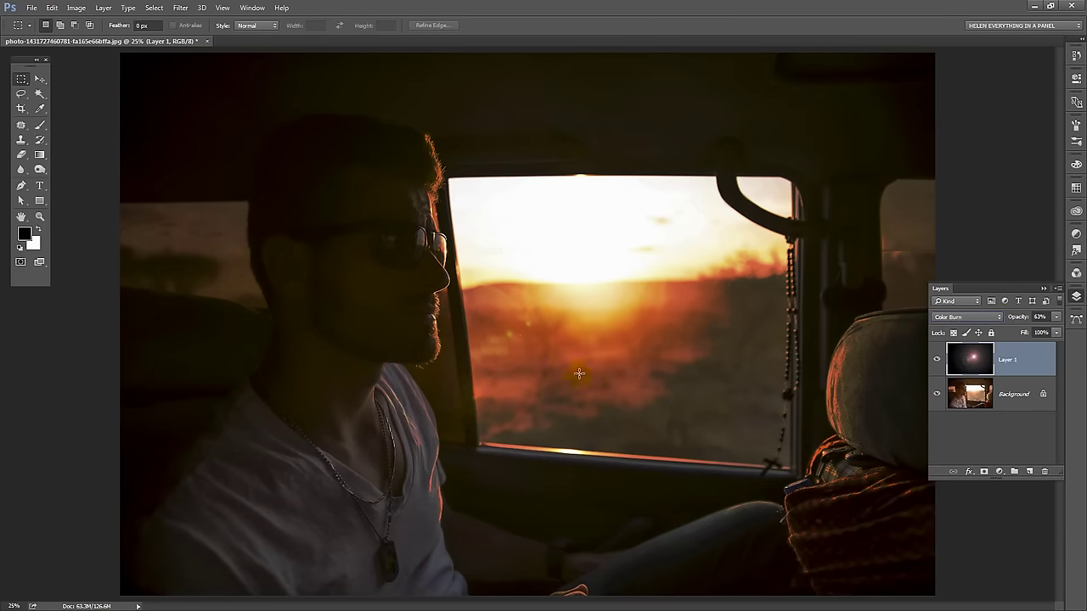
click(624, 304)
- Move the flare layer across the photo and scale it down to about 86%
click(40, 79)
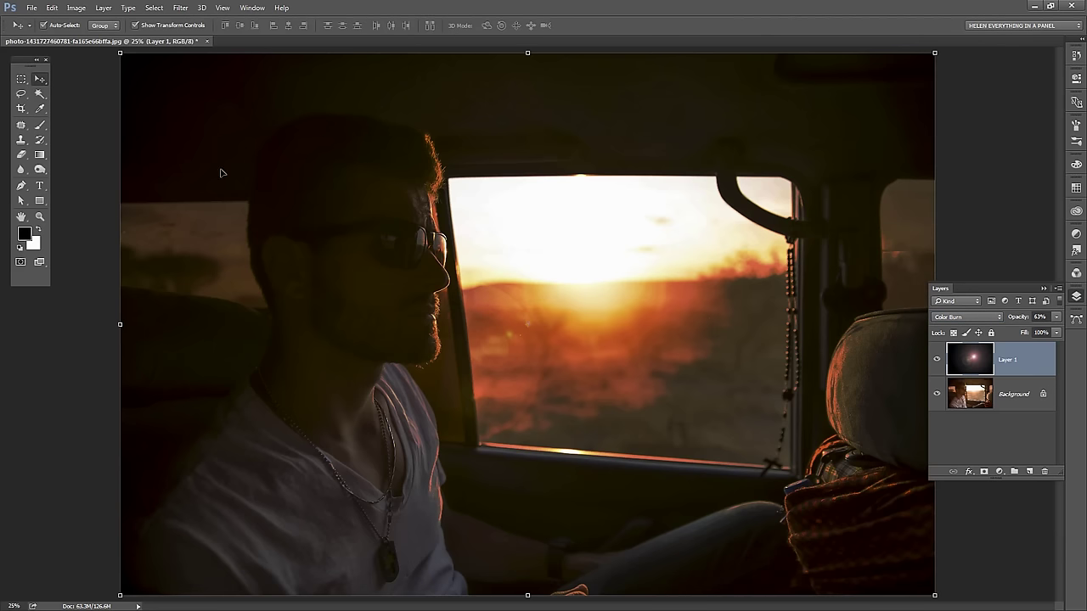
click(515, 266)
drag(515, 266, 487, 382)
click(743, 231)
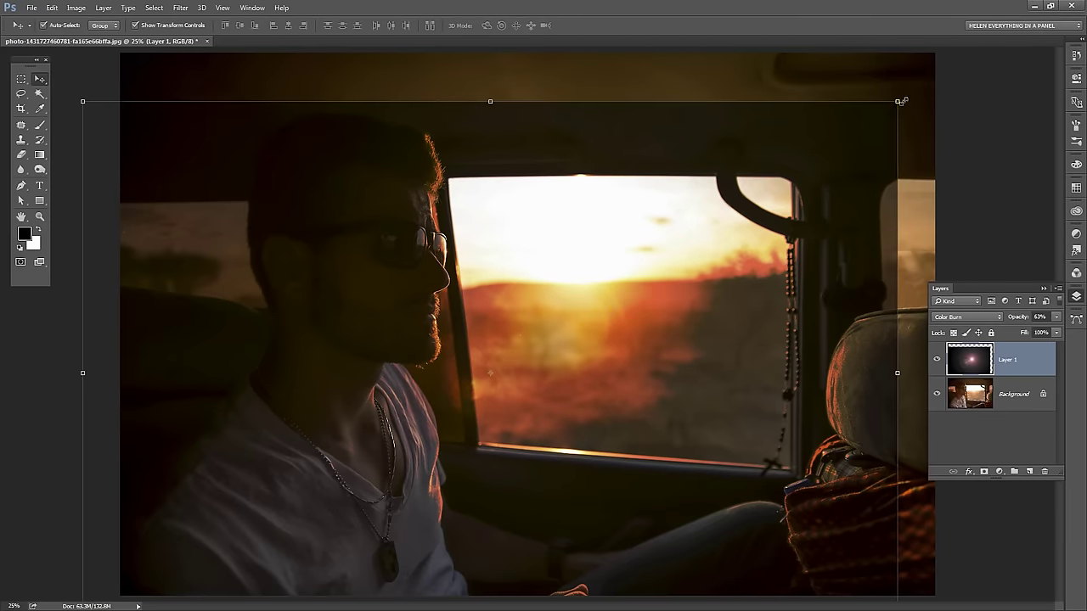
drag(896, 100, 781, 174)
drag(698, 223, 639, 275)
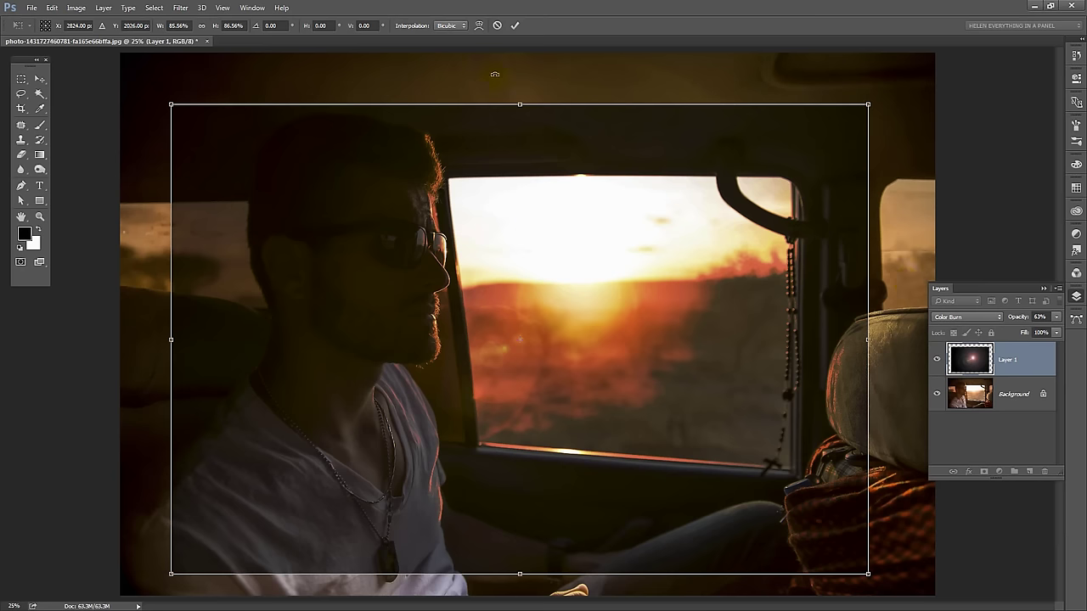
click(515, 27)
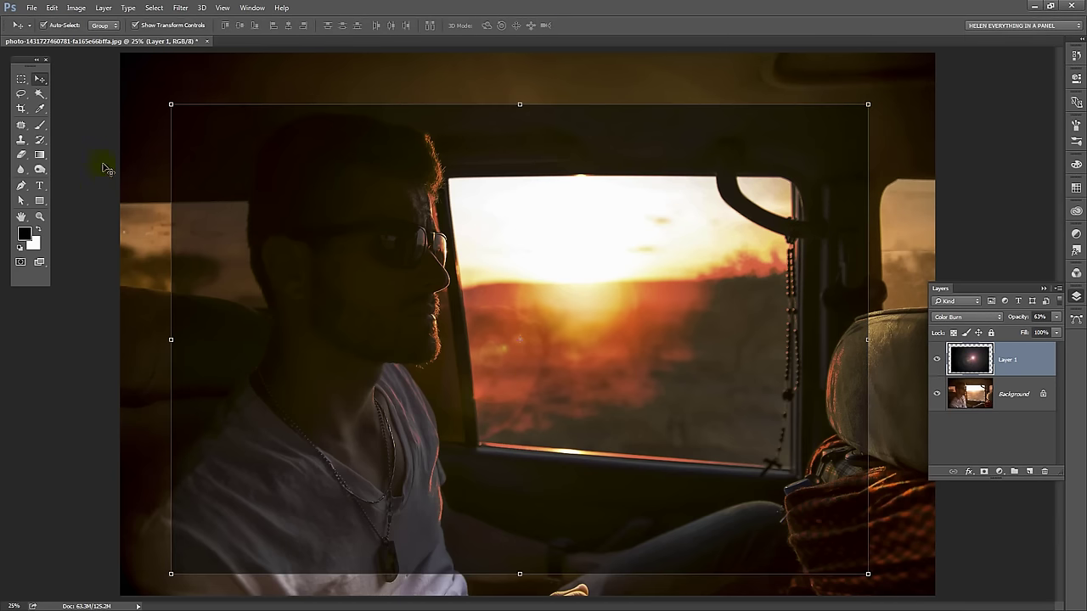
click(38, 94)
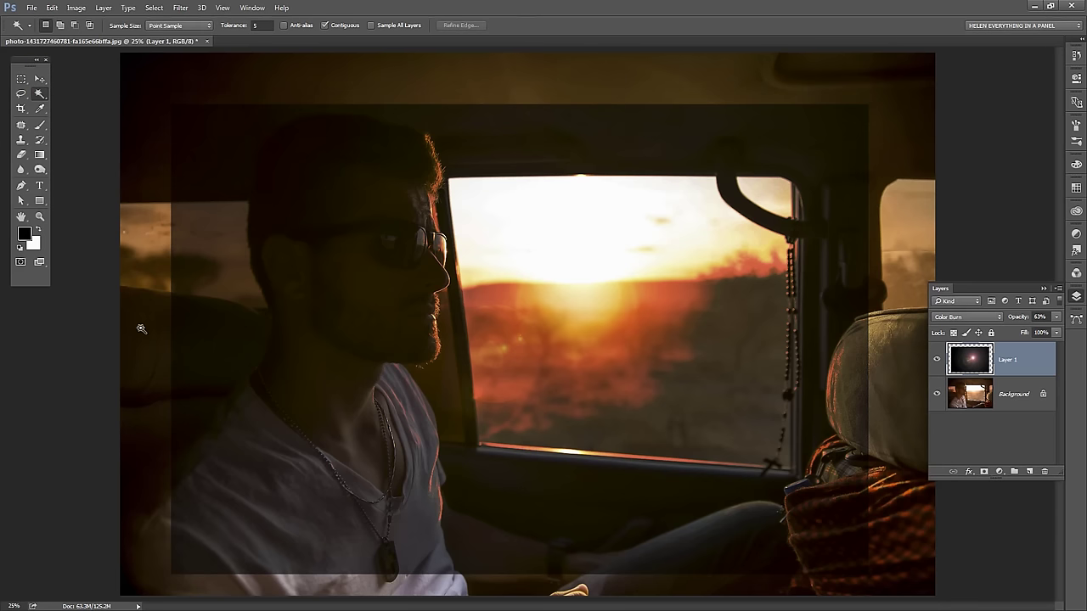
click(140, 339)
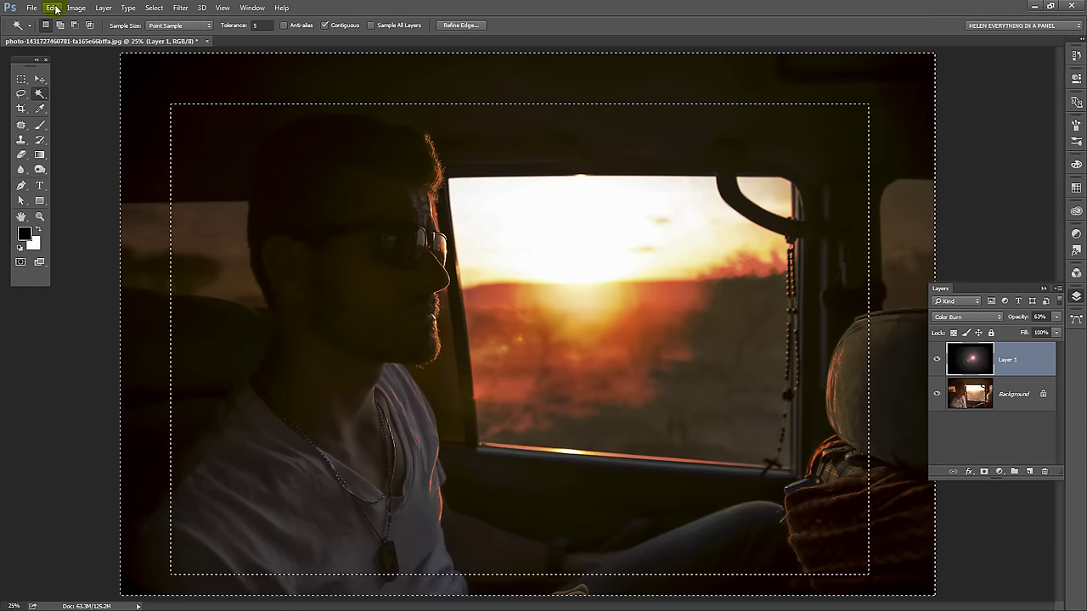
click(153, 8)
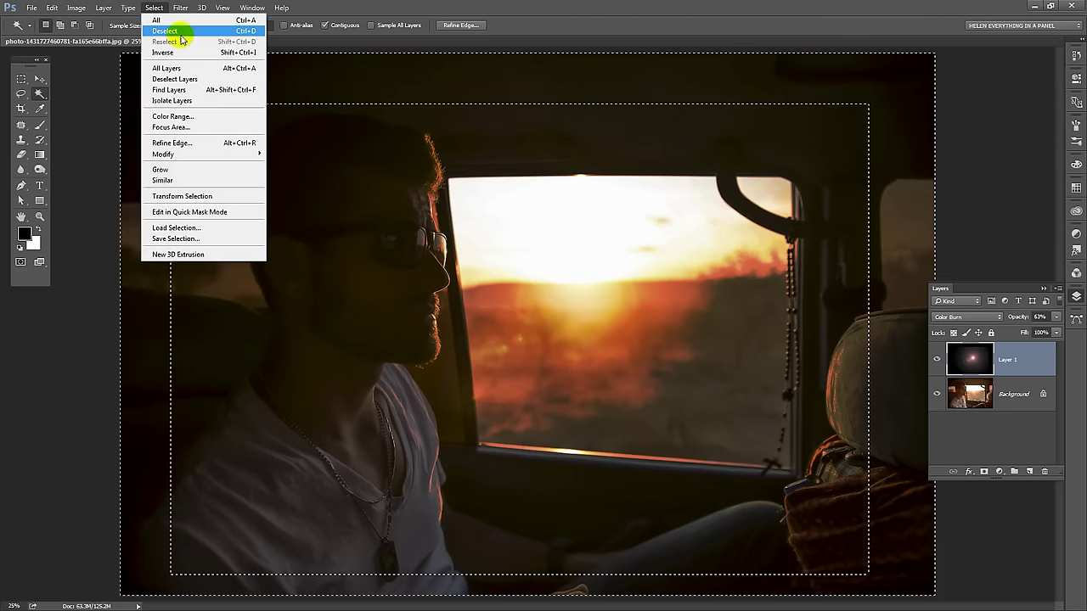
click(180, 32)
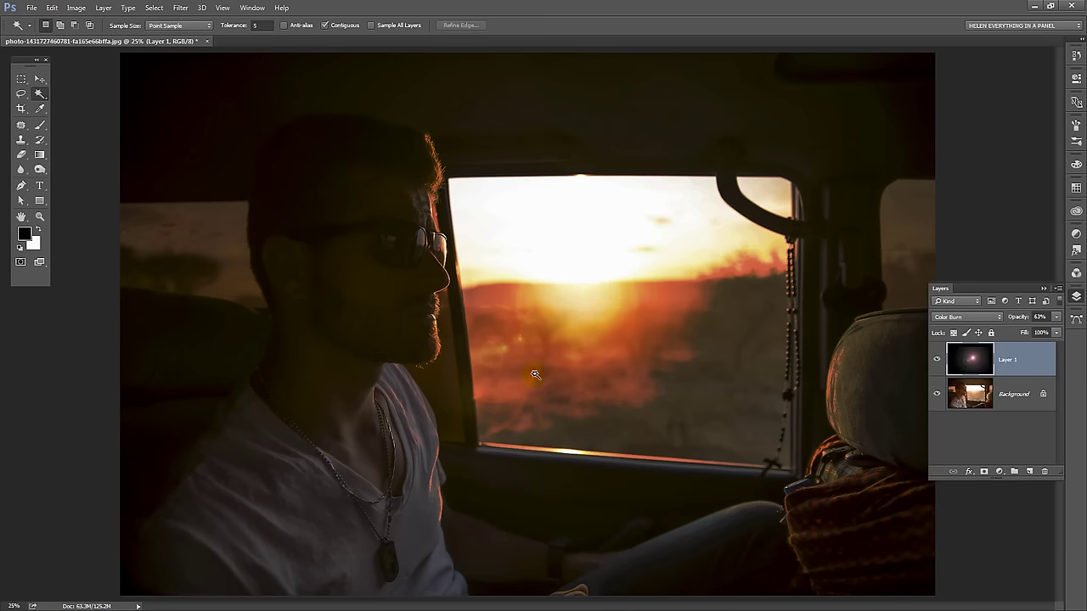
click(969, 319)
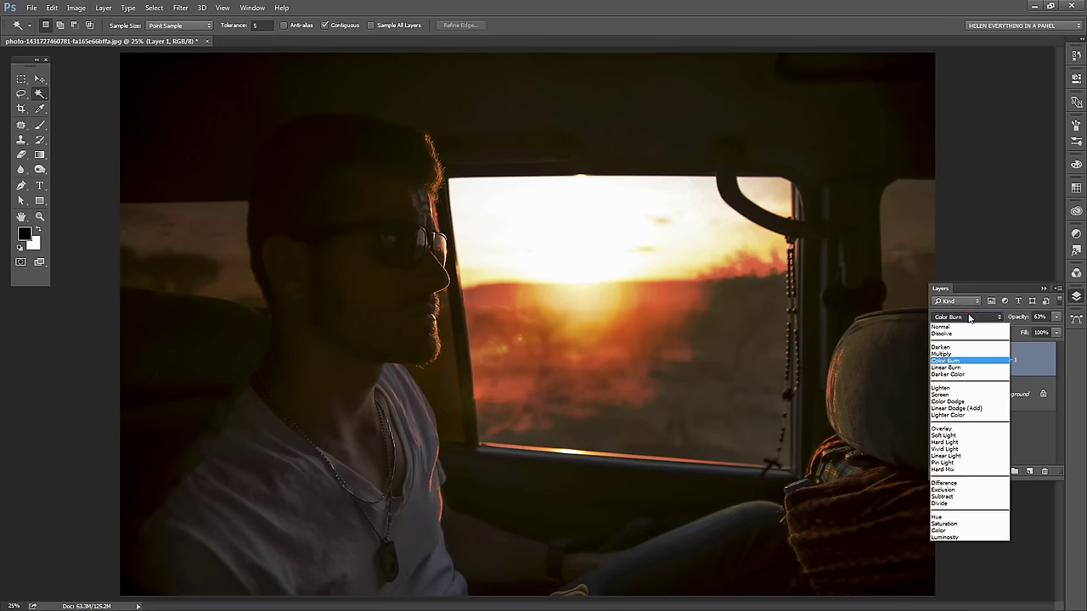
click(967, 396)
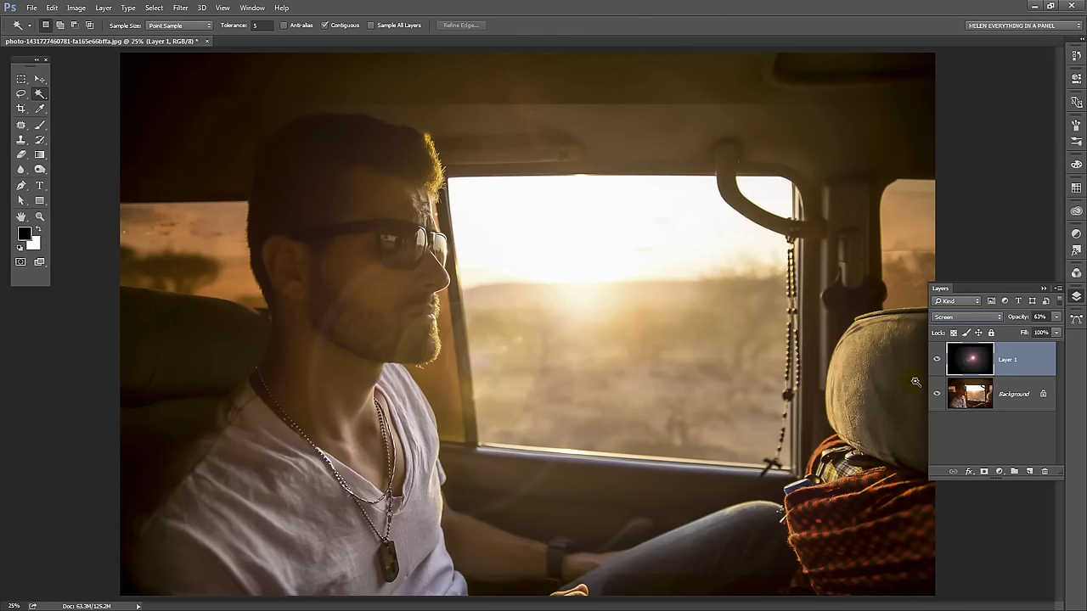
click(938, 359)
click(938, 359)
click(967, 320)
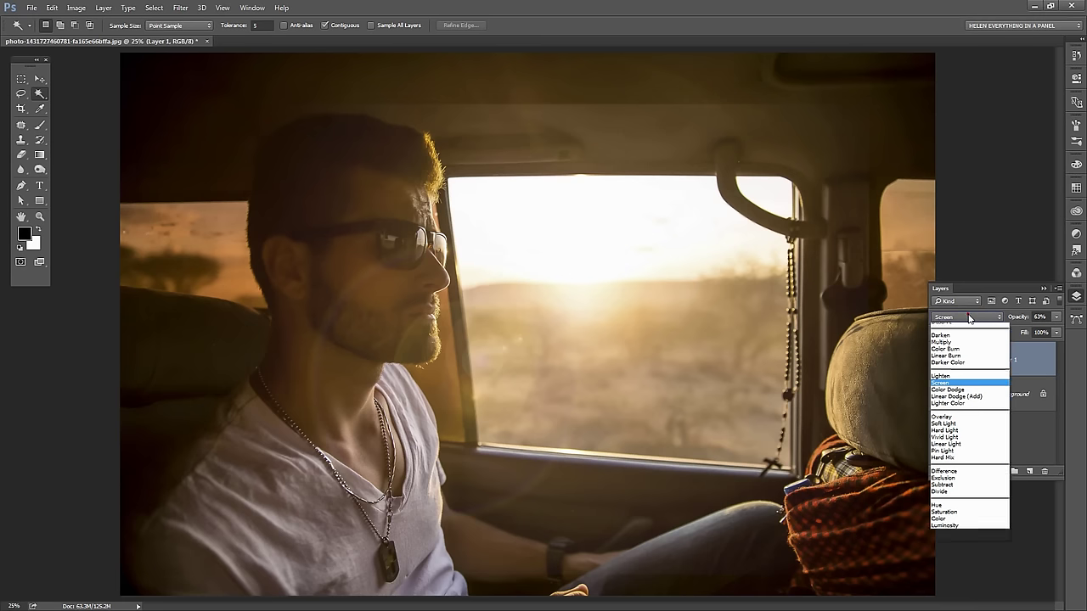
click(965, 361)
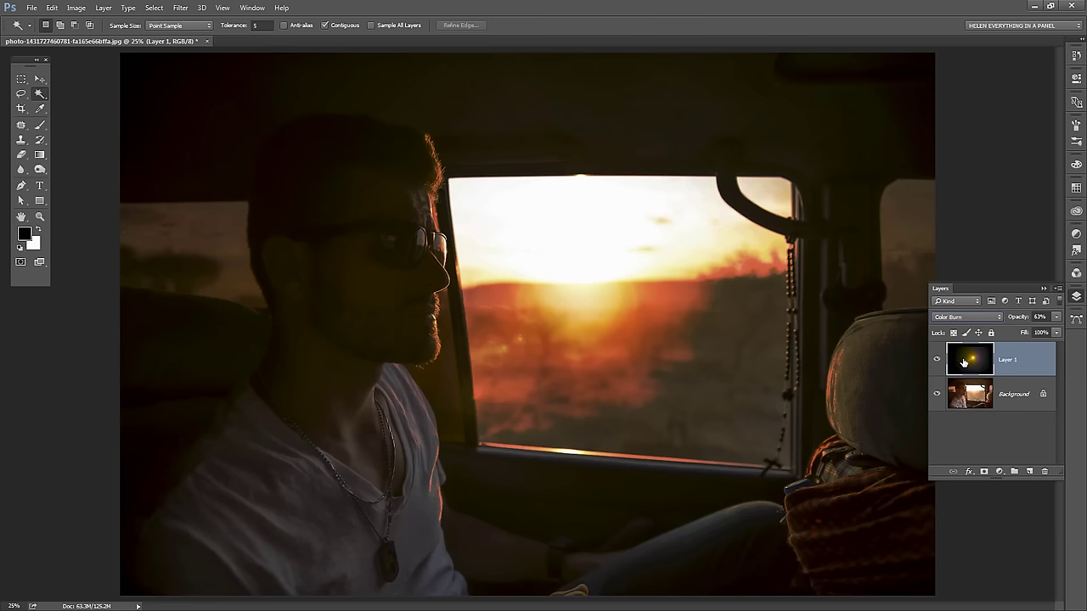